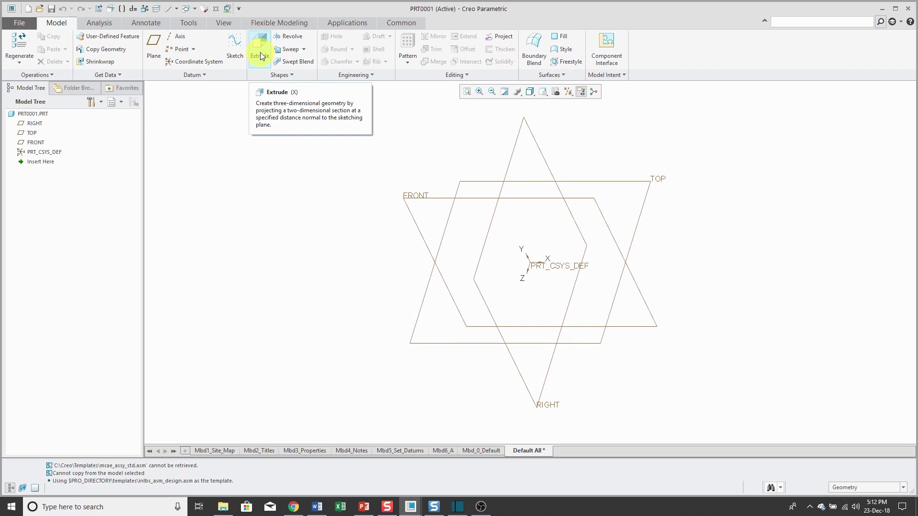
Cancel a started Extrude, then browse the command list on the Keyboard Shortcuts options page
click(260, 56)
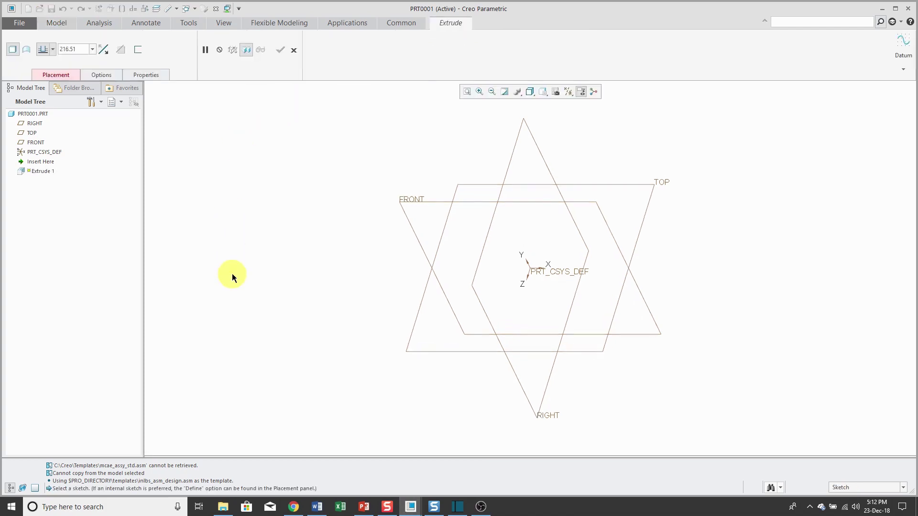
click(294, 50)
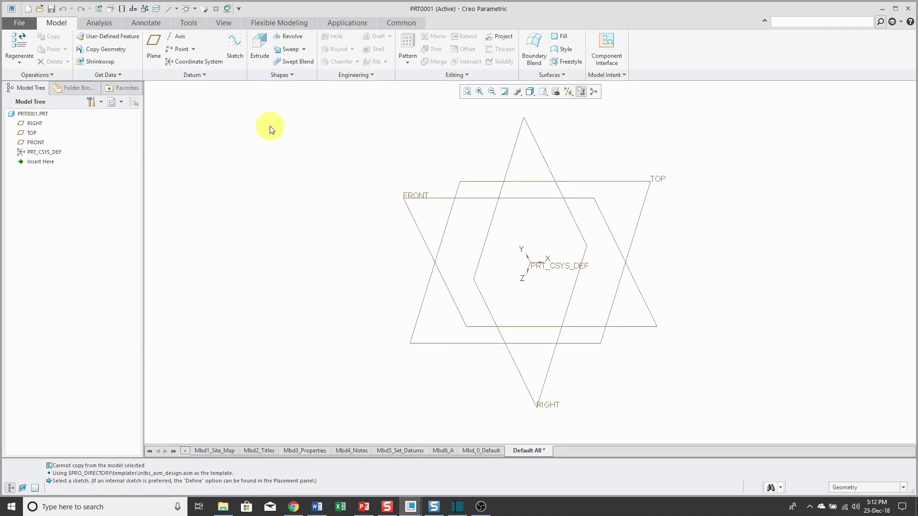
click(21, 24)
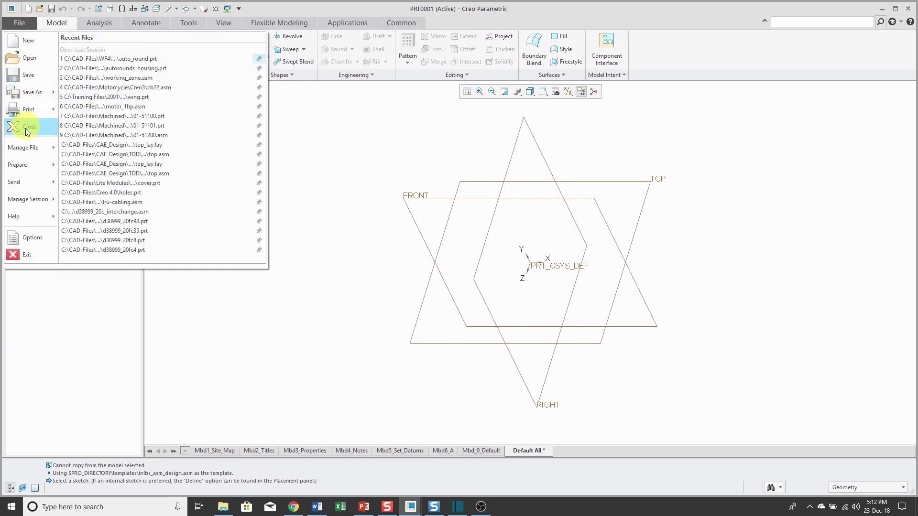
click(41, 239)
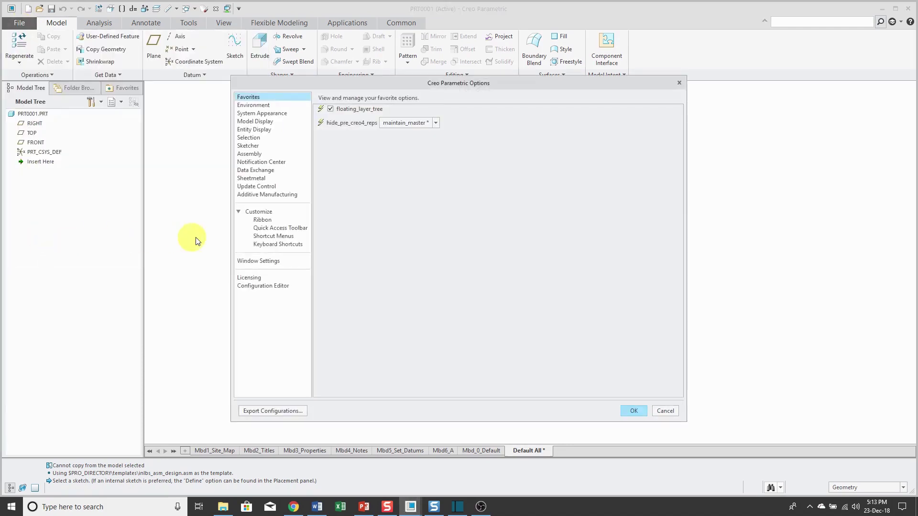
click(270, 247)
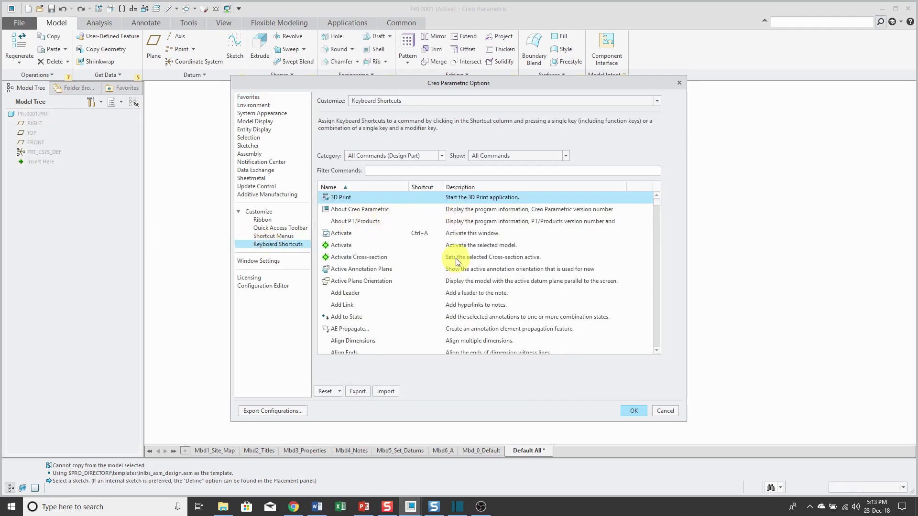
scroll(455, 258, down, 12)
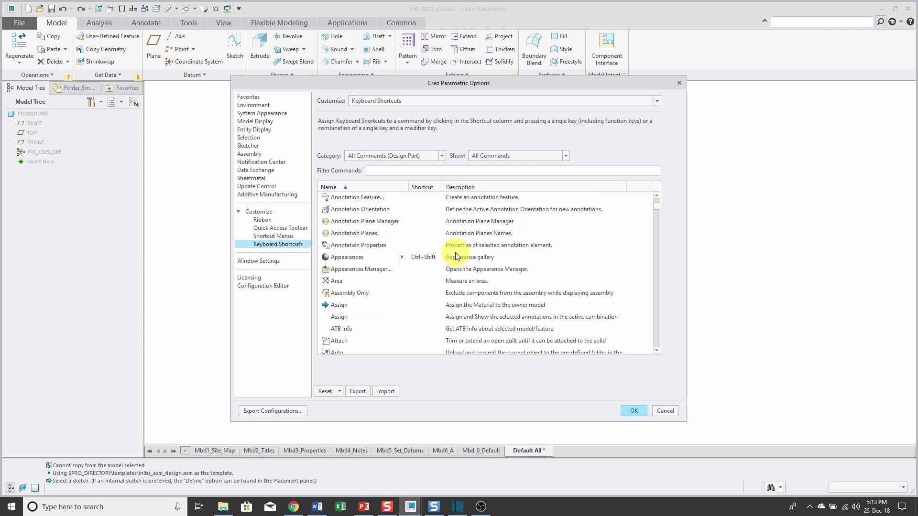
scroll(455, 258, down, 10)
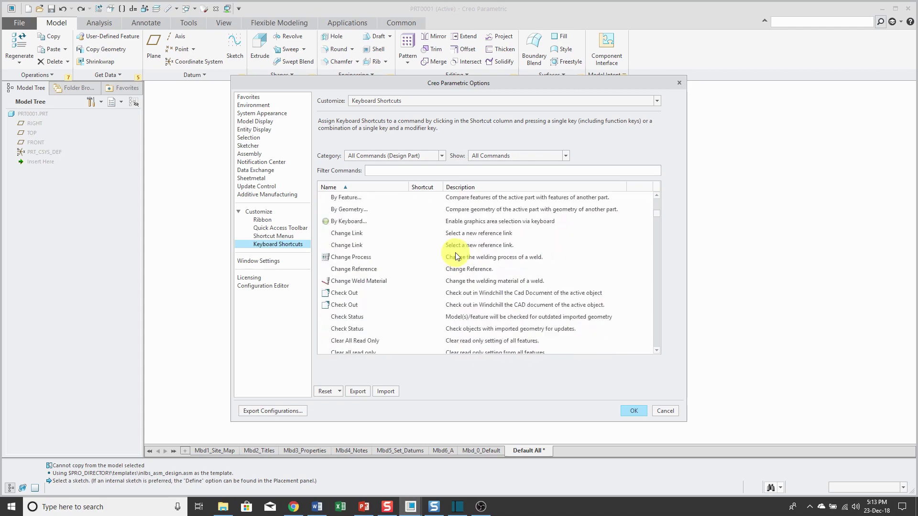
scroll(455, 257, down, 9)
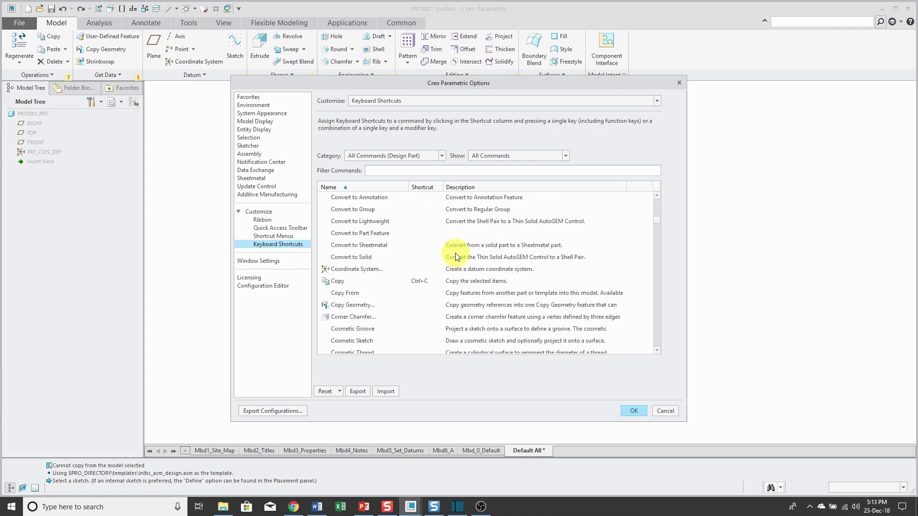
scroll(455, 257, up, 8)
scroll(455, 257, up, 20)
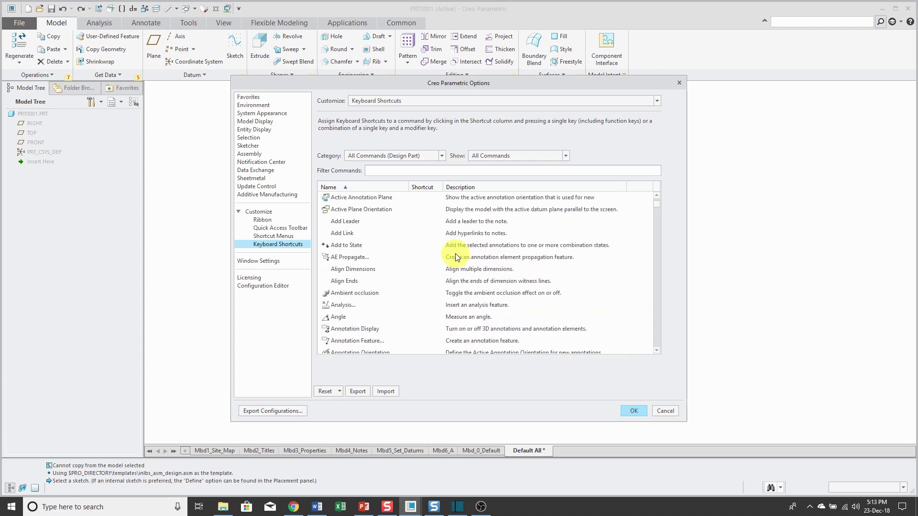
click(567, 156)
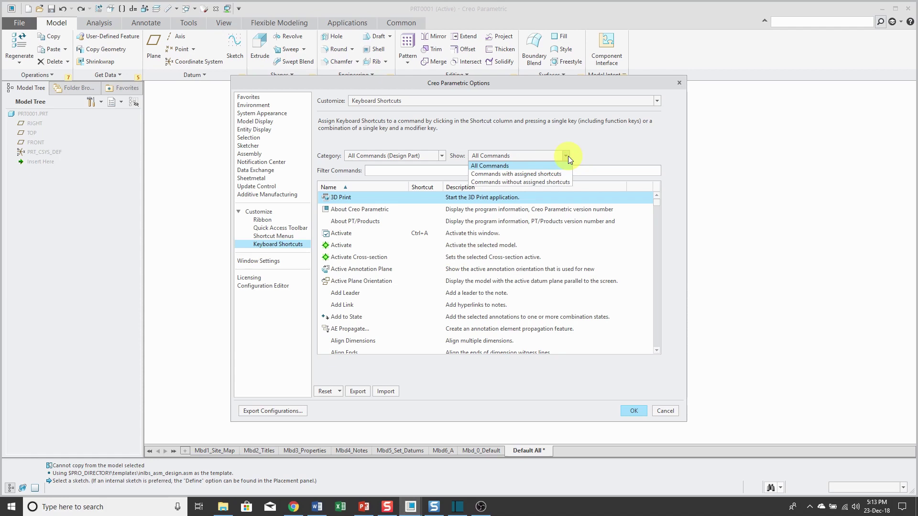
click(549, 174)
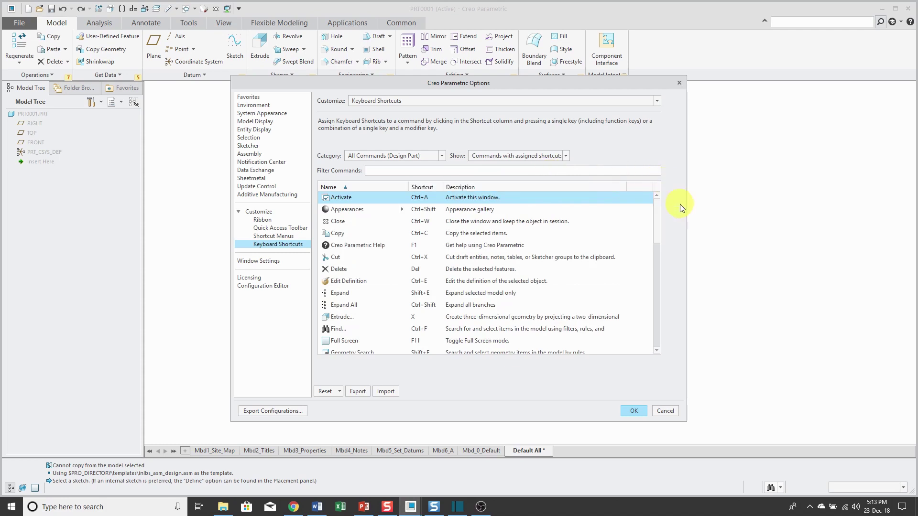
scroll(598, 246, down, 4)
scroll(598, 247, down, 1)
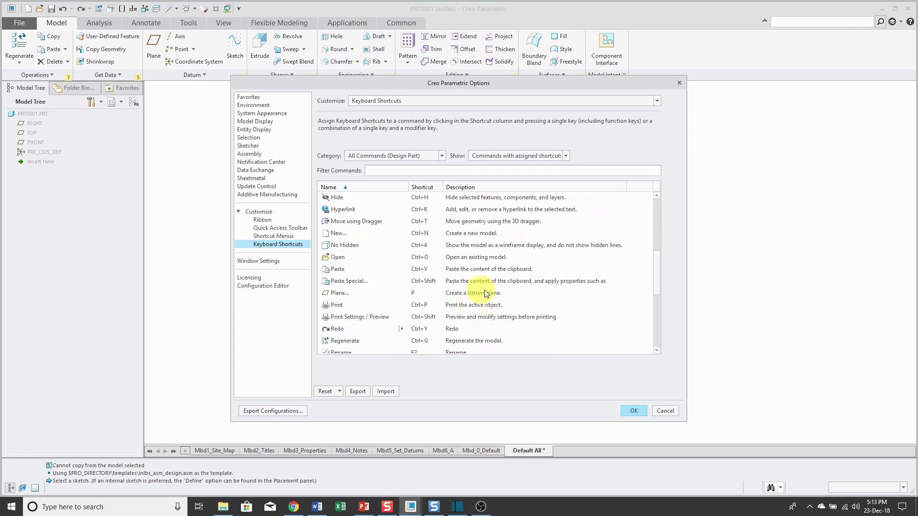
scroll(486, 292, down, 3)
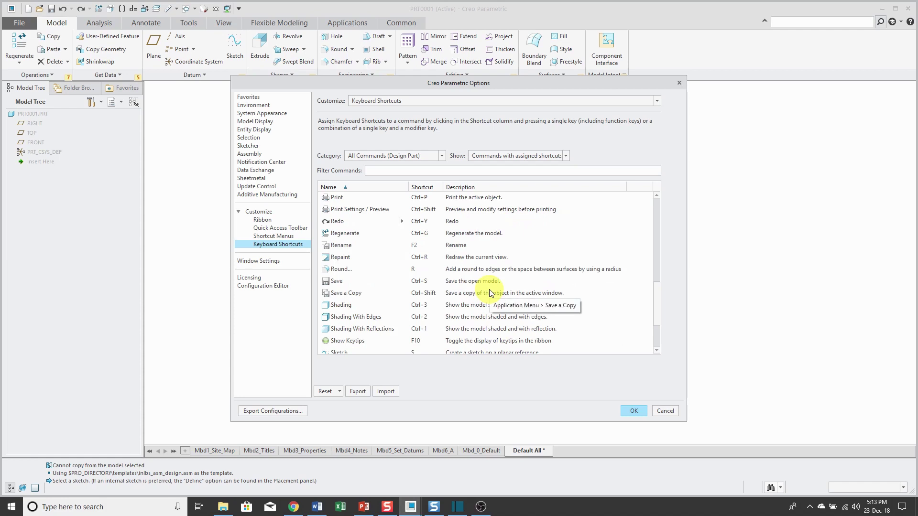
scroll(489, 290, down, 2)
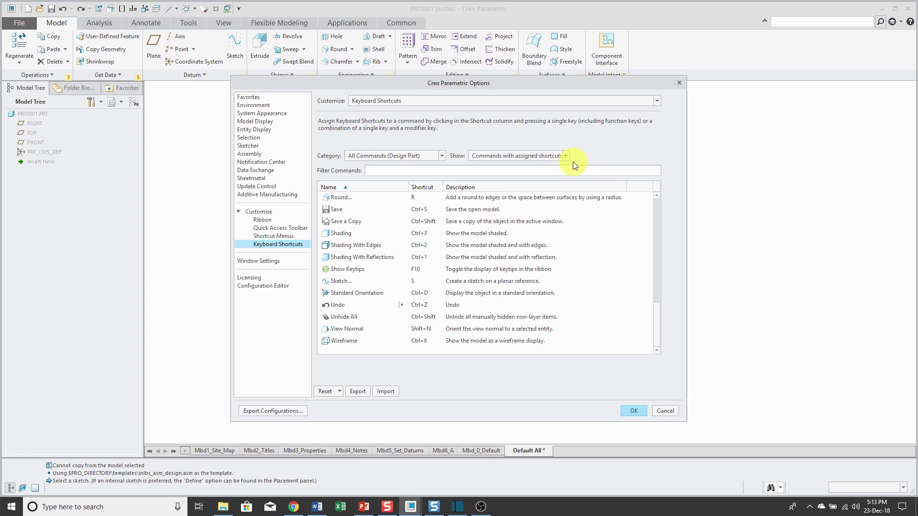
click(522, 155)
click(520, 166)
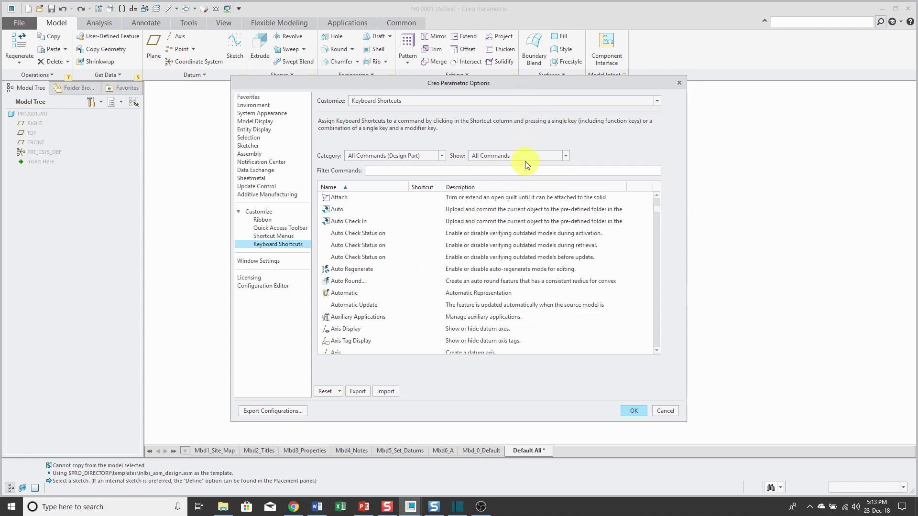
Filter the command list by 'rev' and select Revolve's empty Shortcut cell
click(554, 170)
text(r)
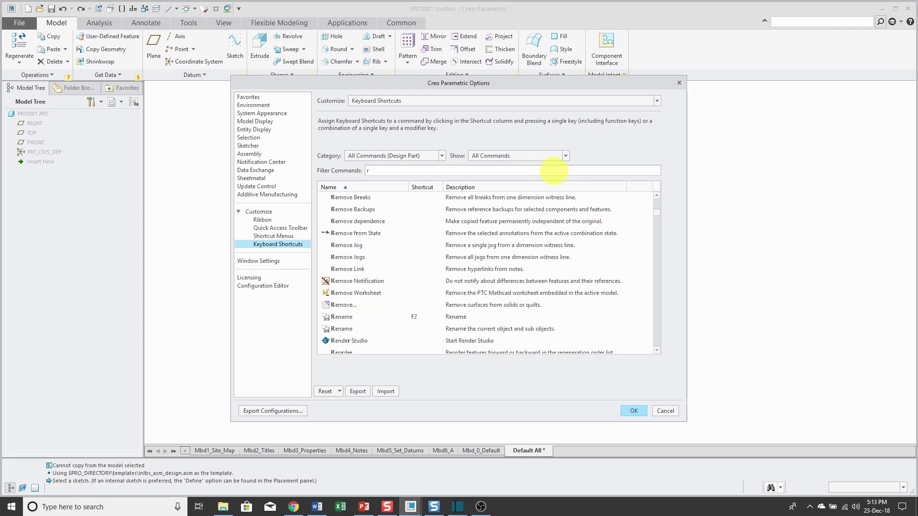
text(ev)
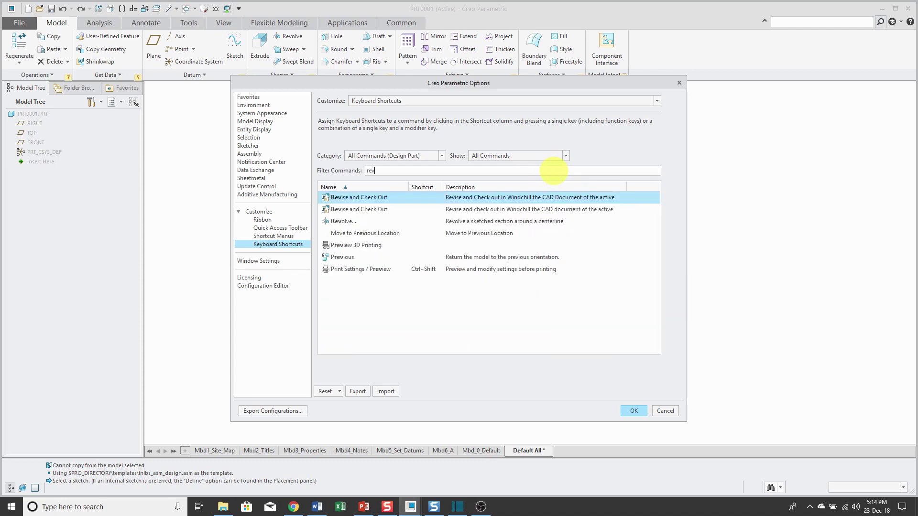
click(430, 221)
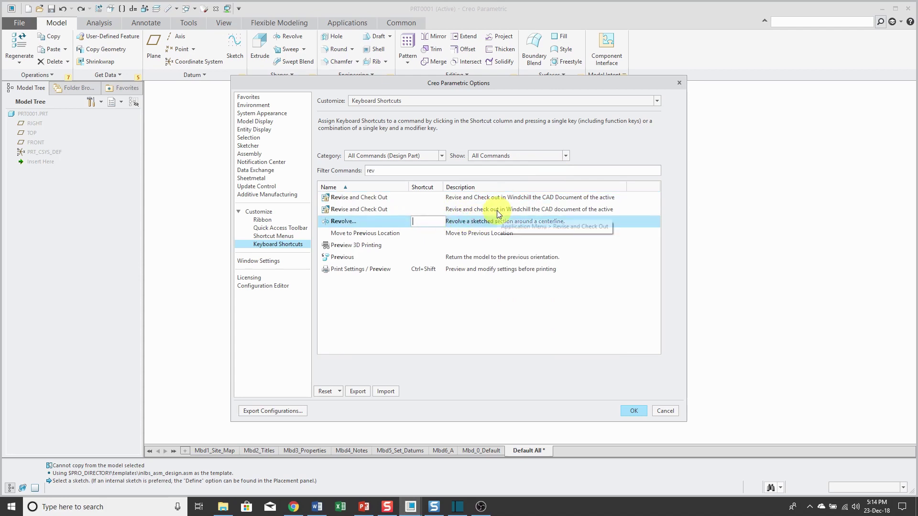
Try Shift+R, then R for Revolve, declining to take R away from Round
key(shift+r)
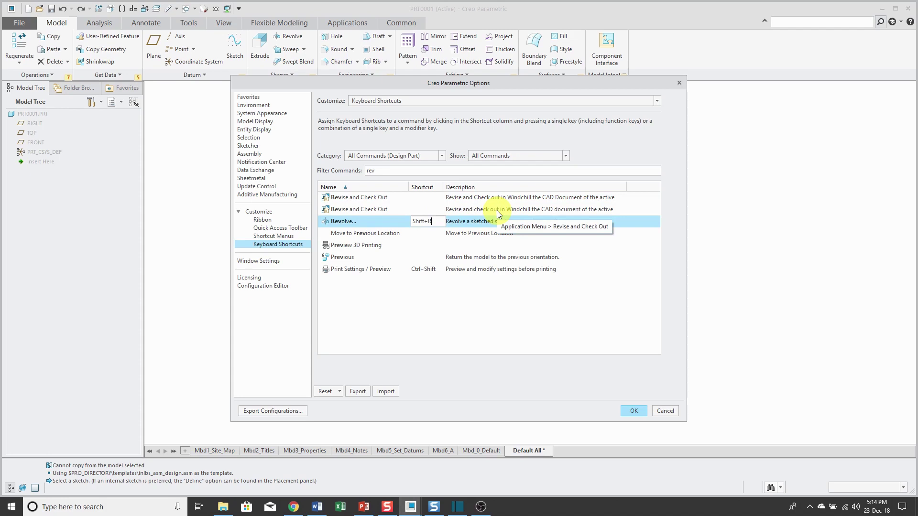
key(BackSpace)
key(r)
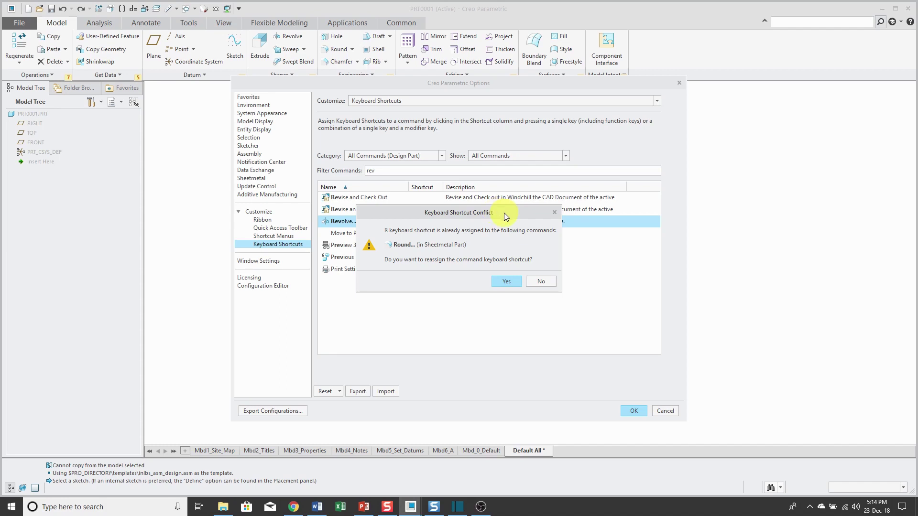
click(539, 283)
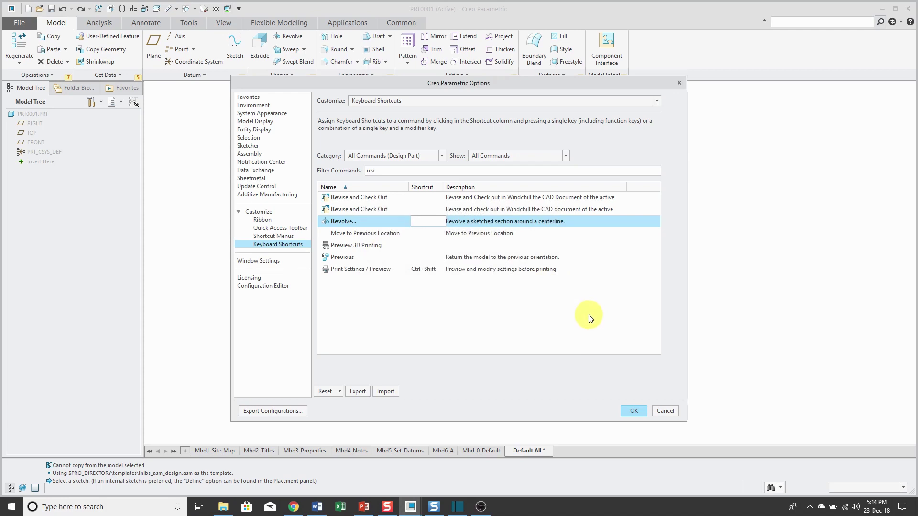
Enter Shift+R in Revolve's Shortcut cell
key(shift+r)
Save the Revolve shortcut and switch to the ASM0001 assembly window
click(633, 413)
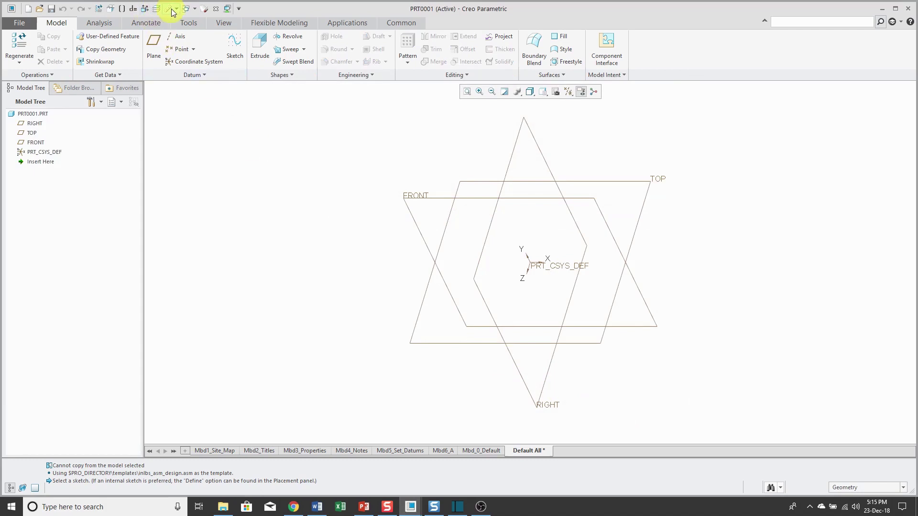
click(195, 11)
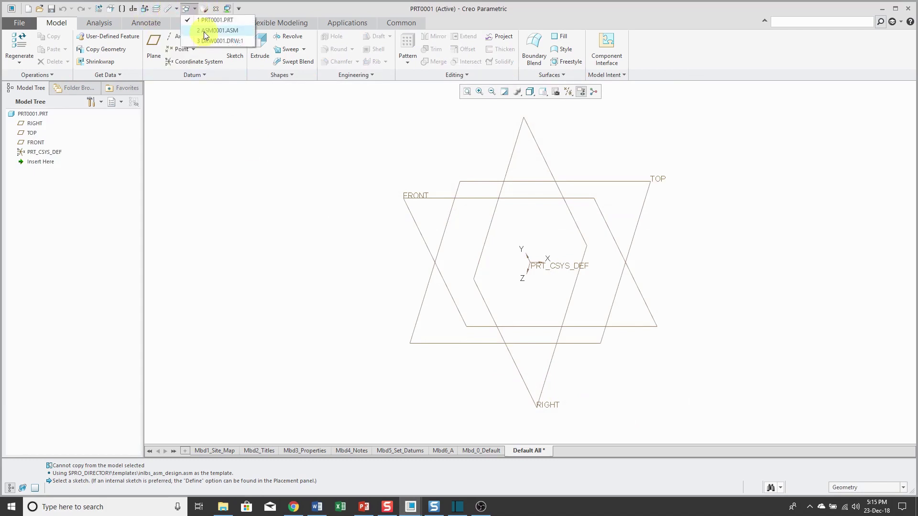
click(204, 30)
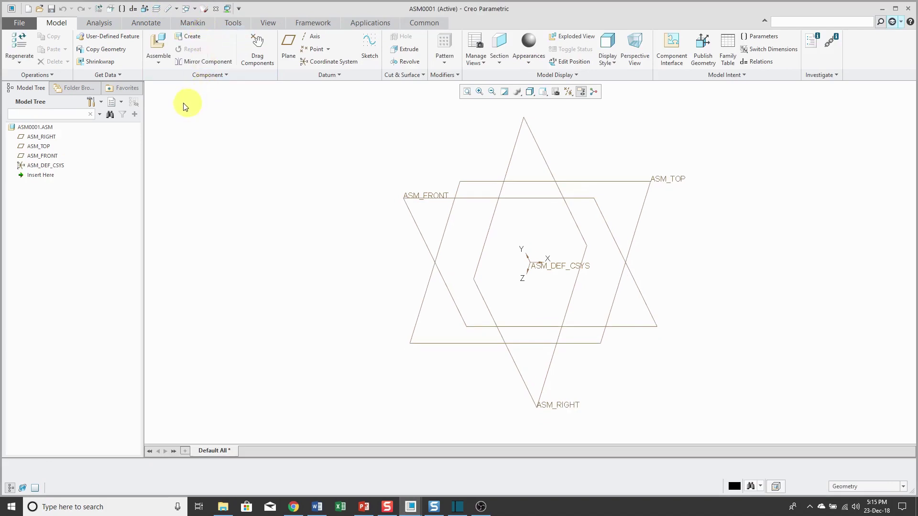
Review the assembly's commands with assigned shortcuts in Keyboard Shortcuts, then cancel the Options dialog
click(19, 22)
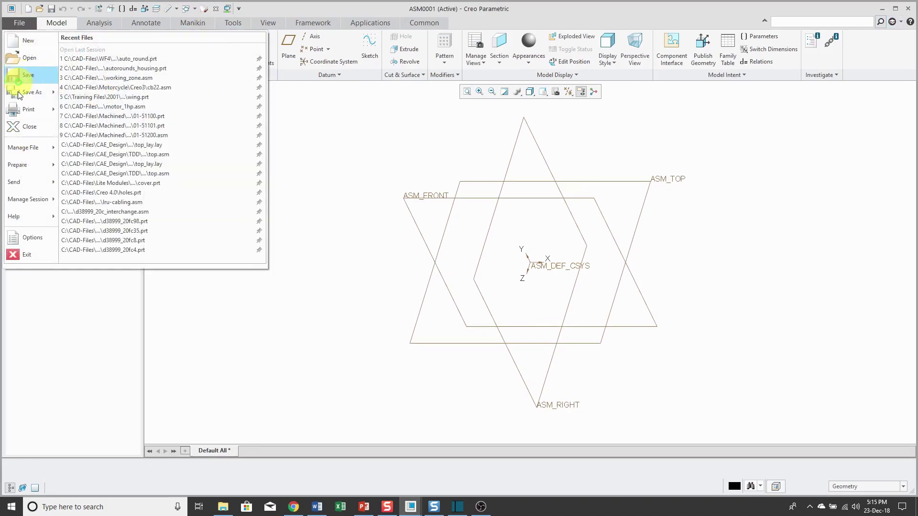
click(22, 237)
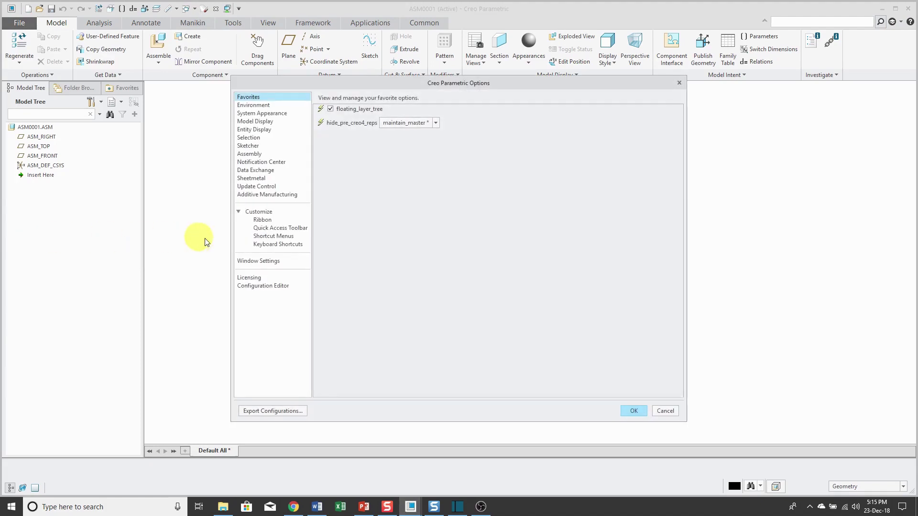
click(271, 247)
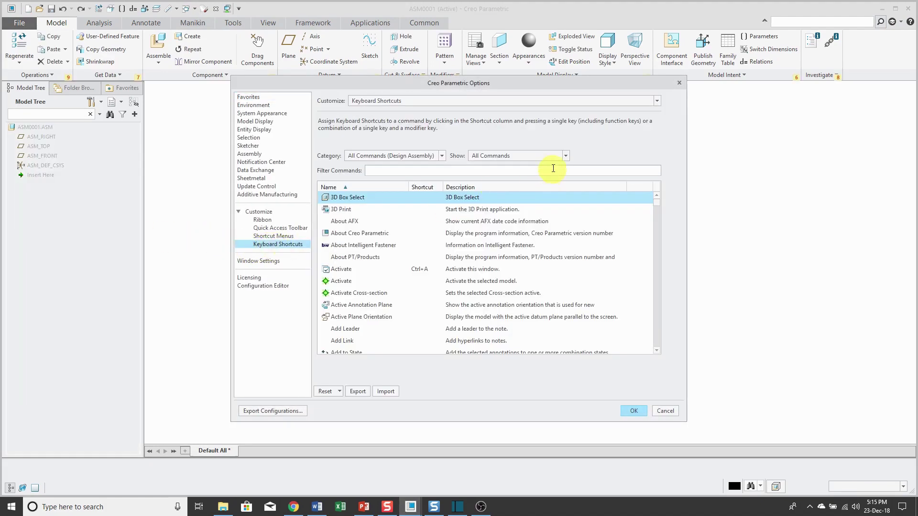
click(548, 158)
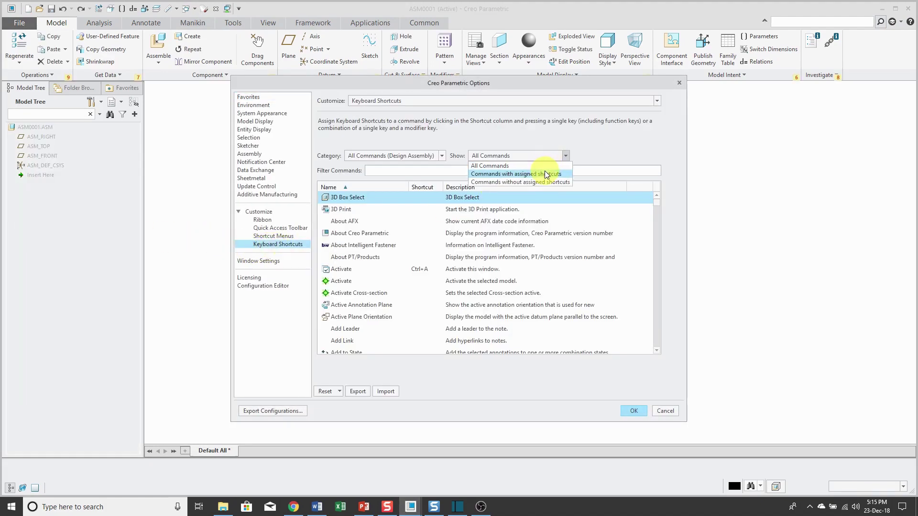
click(545, 173)
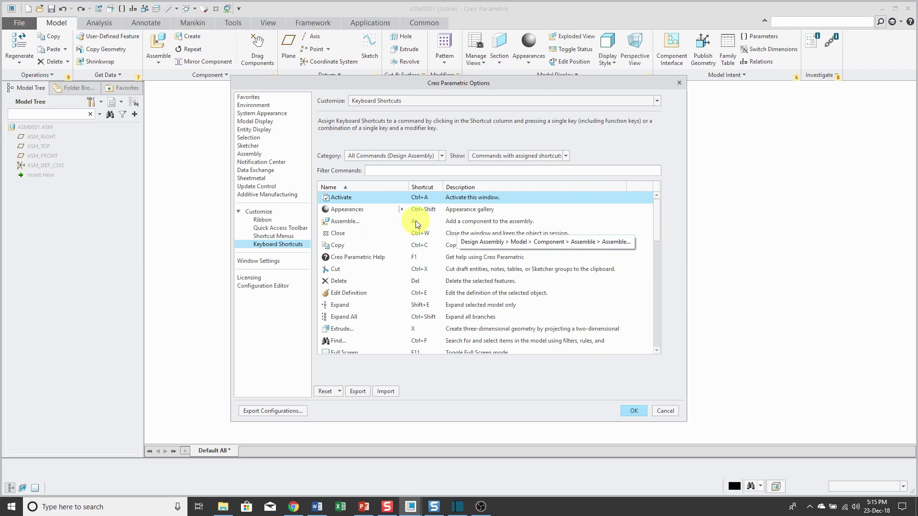
scroll(537, 244, down, 2)
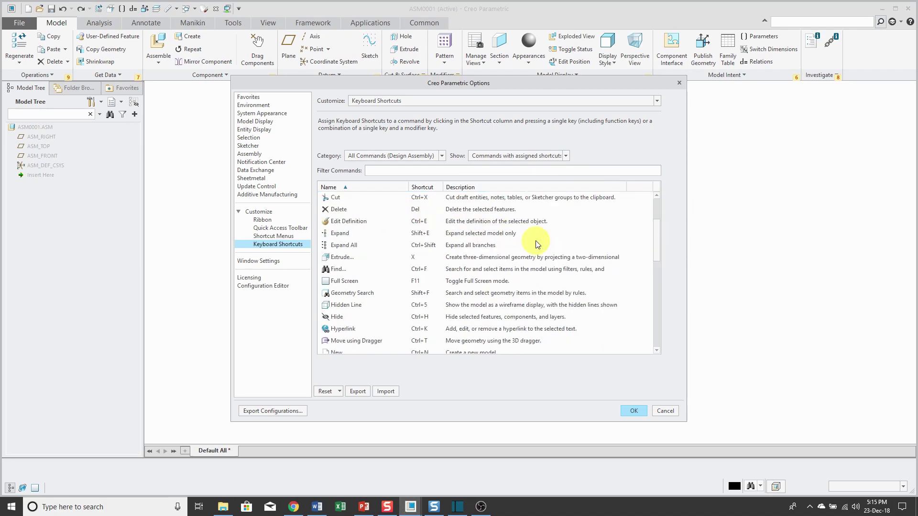
scroll(537, 241, down, 6)
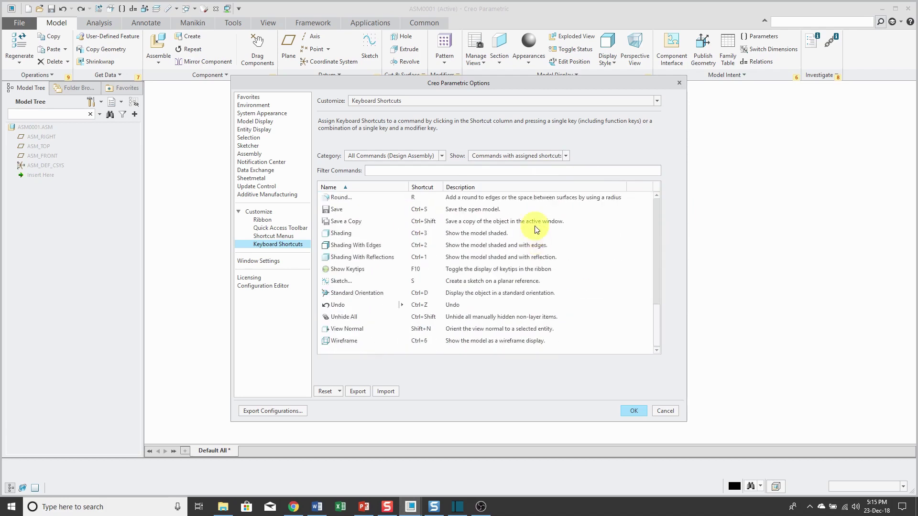
click(666, 411)
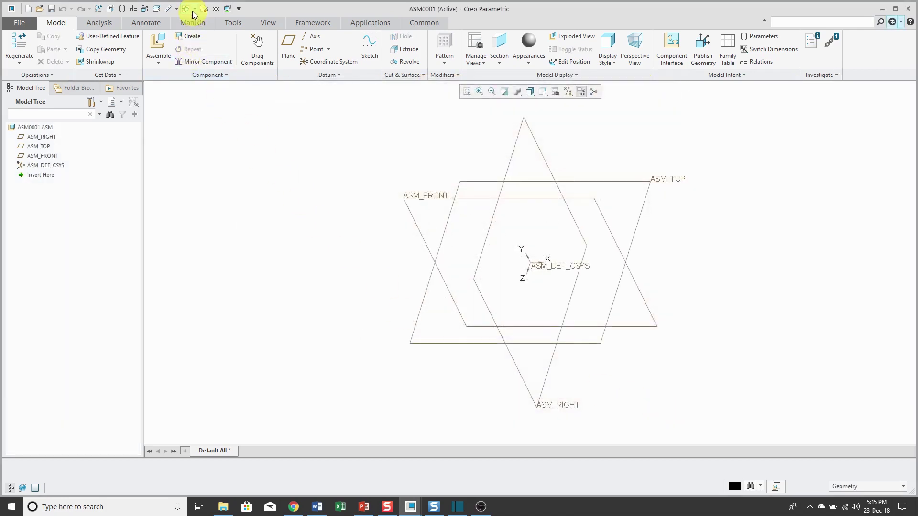
Switch to the DRW0001 drawing and open its Keyboard Shortcuts options page
click(193, 11)
click(199, 42)
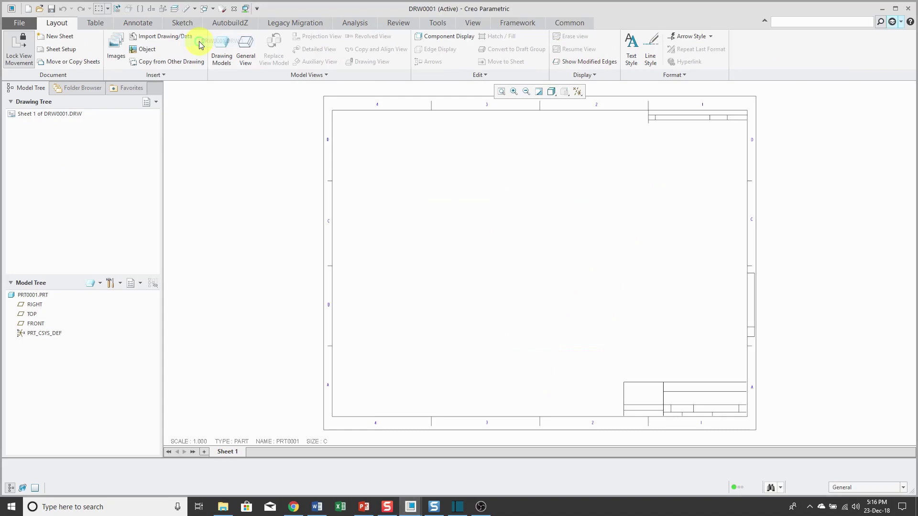
click(19, 23)
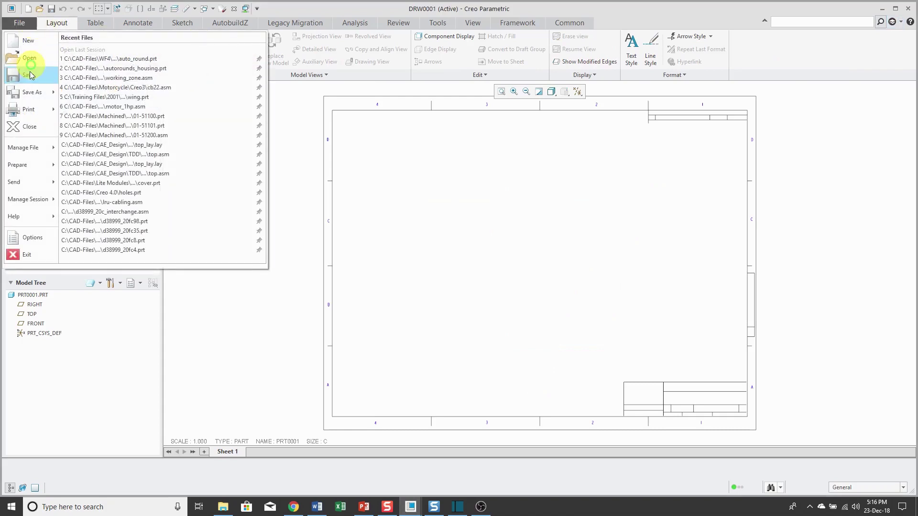
click(29, 237)
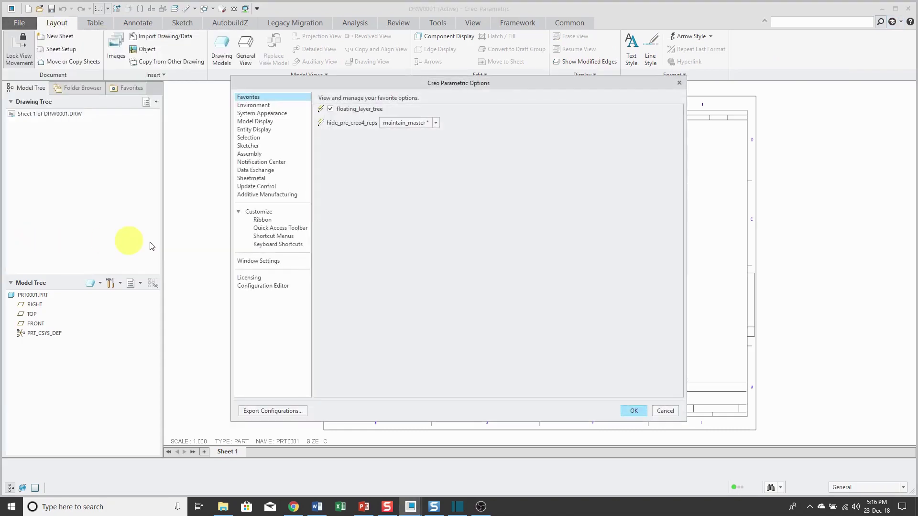
click(277, 244)
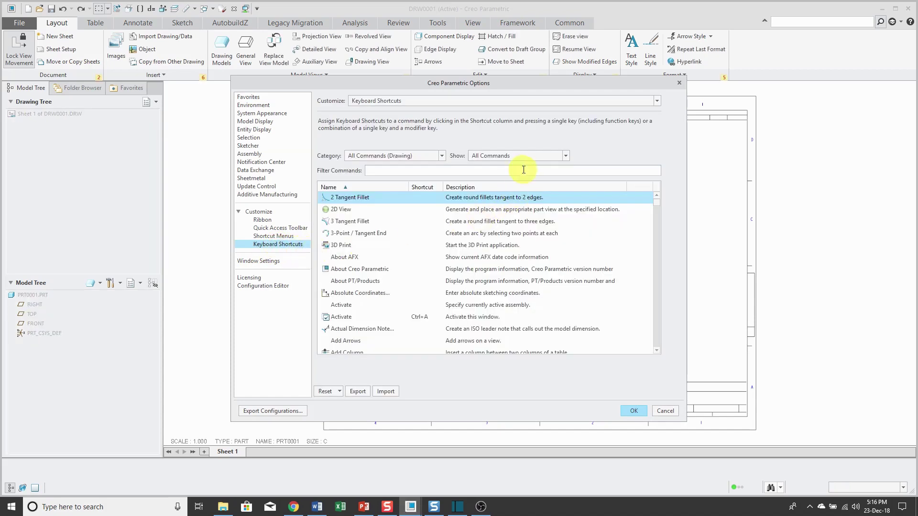
Show only commands with assigned shortcuts, scroll through them, then cancel
click(525, 157)
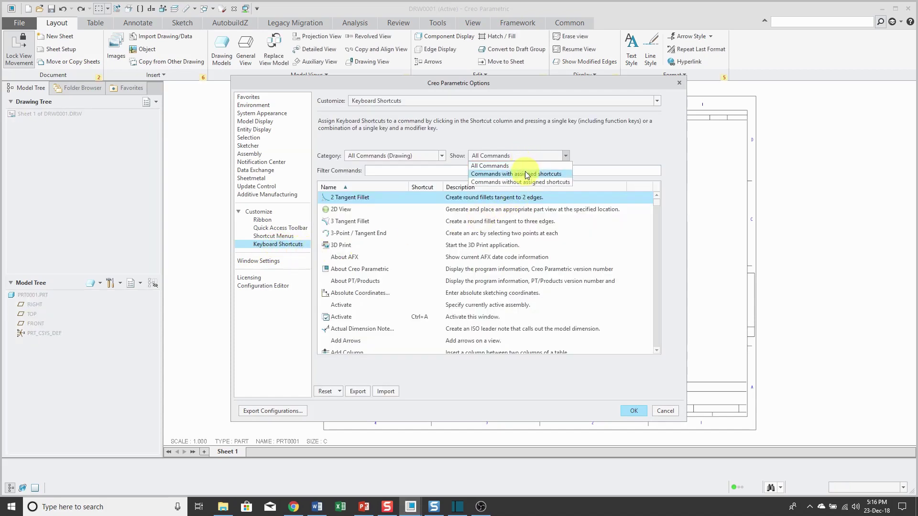
click(526, 174)
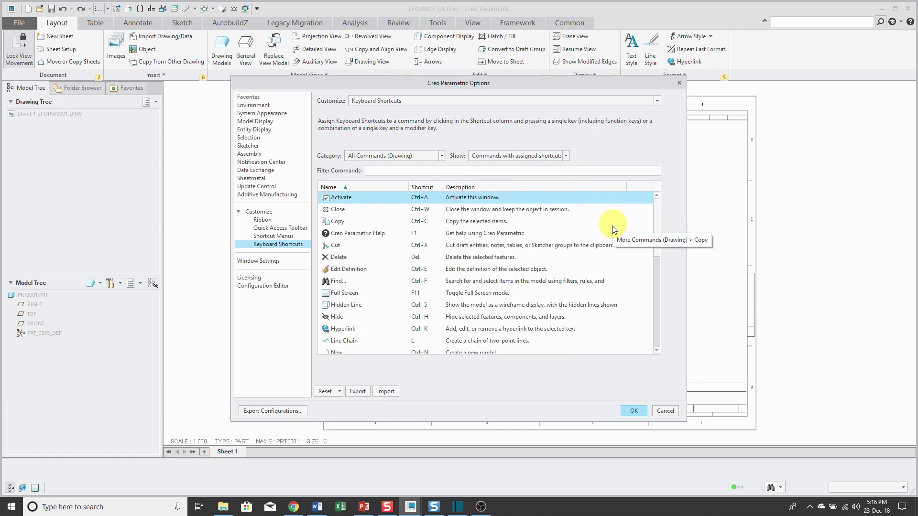
scroll(614, 234, down, 4)
scroll(613, 240, down, 3)
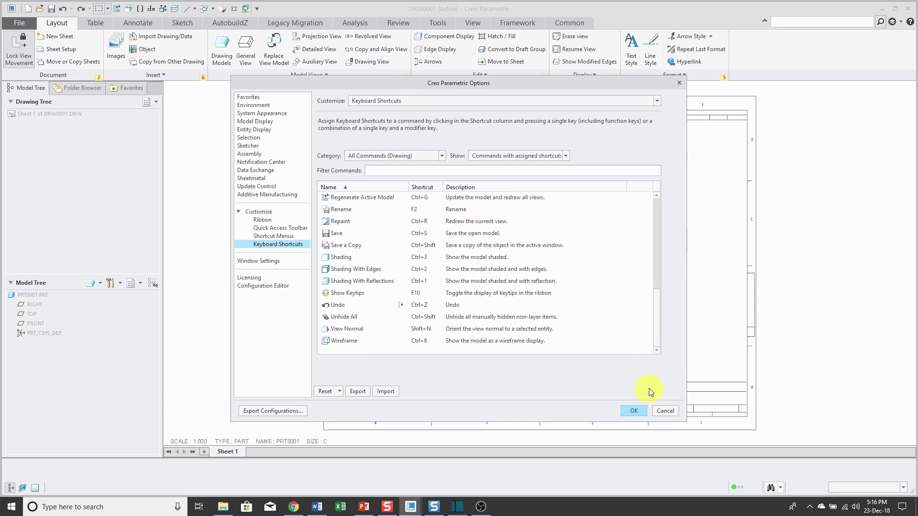
click(665, 411)
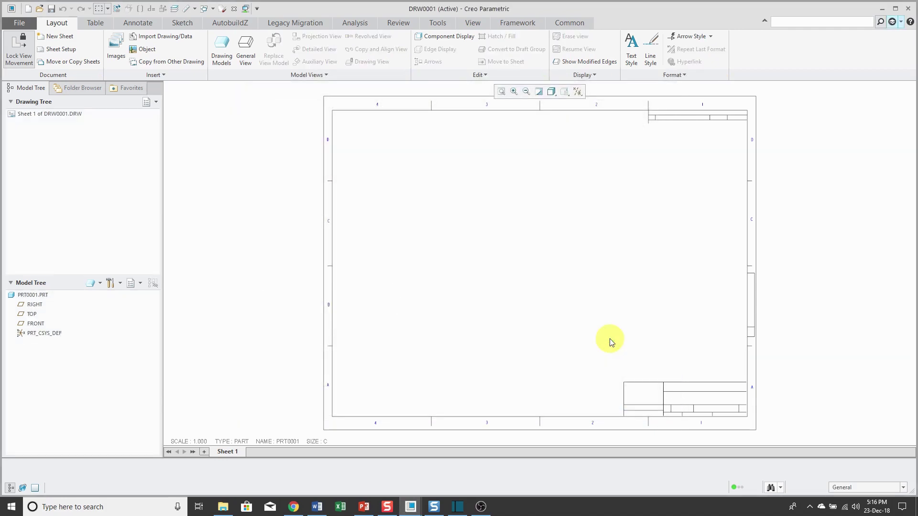